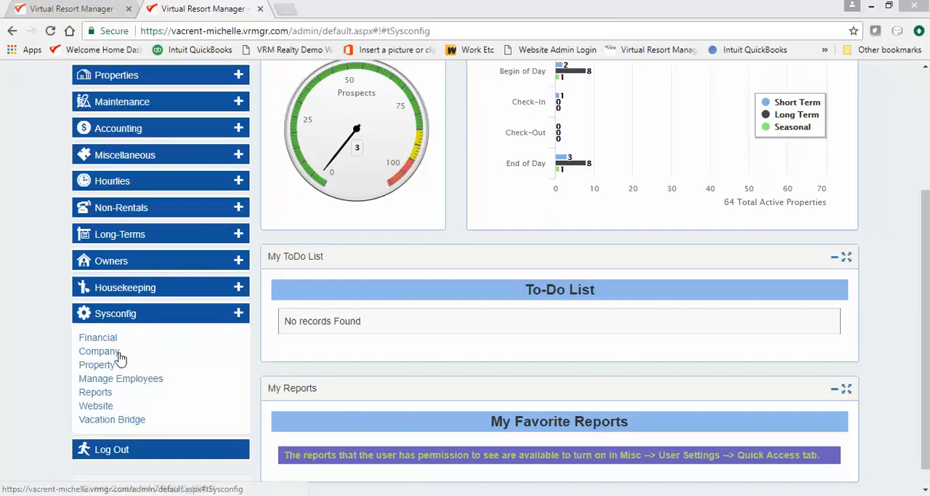
In the company configuration, link the Christian Cleaning housekeeping group to the Michelle's Cleaning vendor and save the group.
click(112, 353)
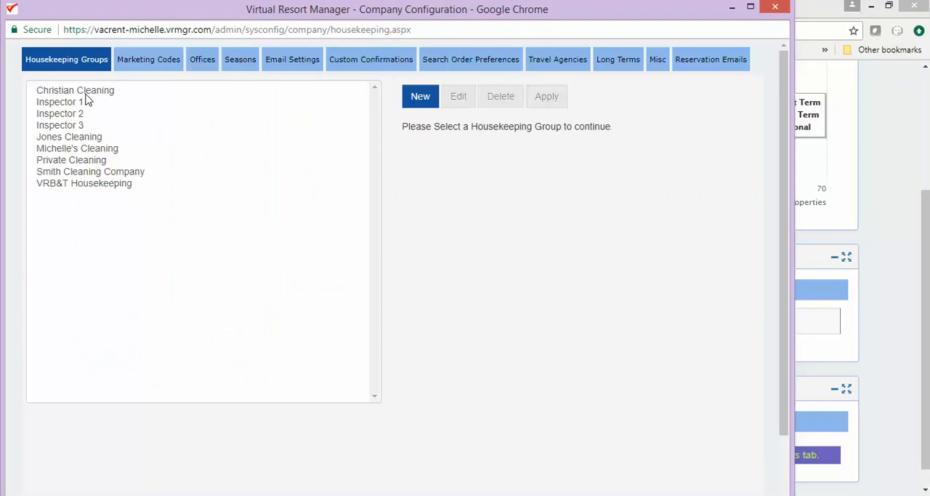
click(82, 90)
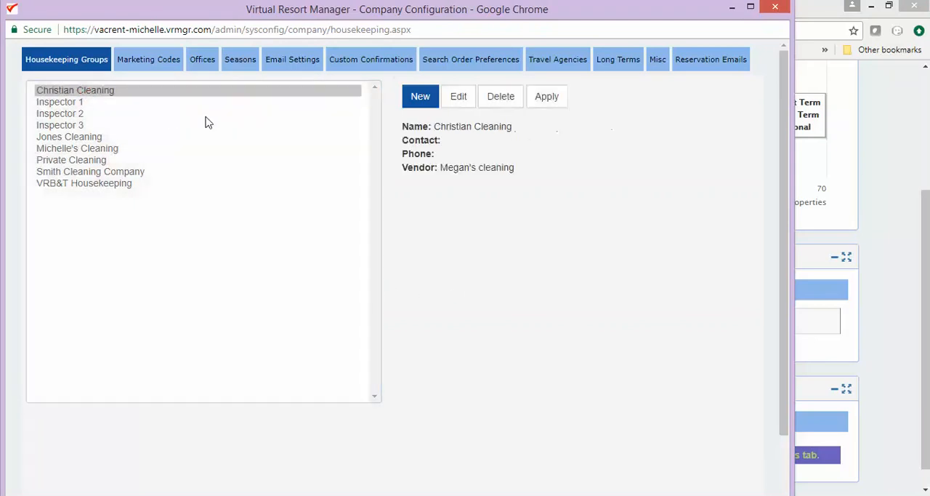
click(457, 96)
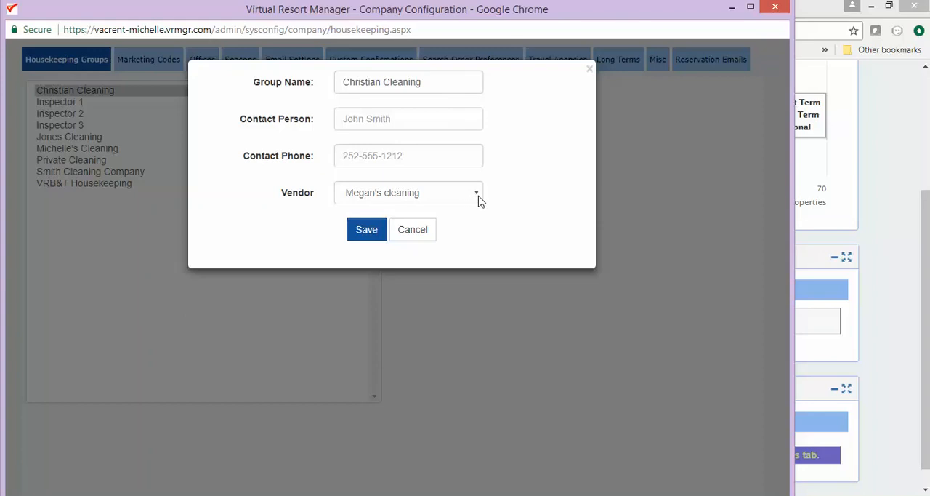
click(477, 193)
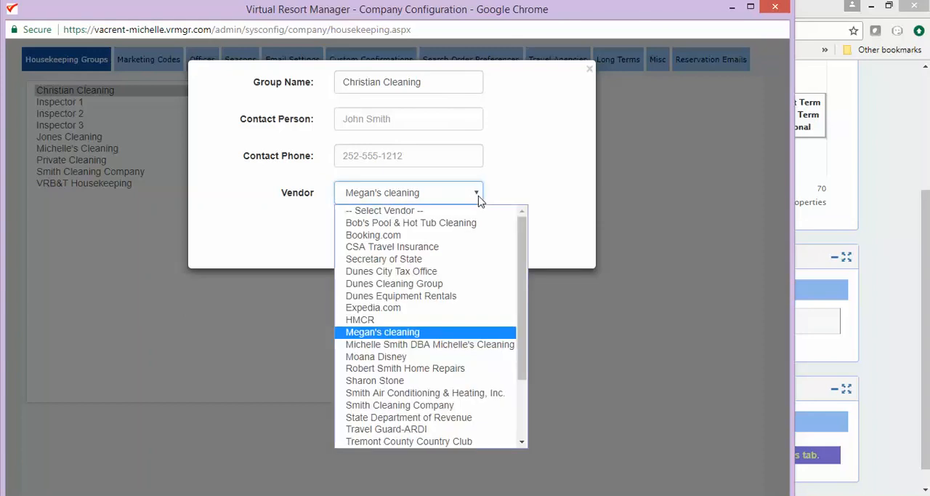
click(461, 346)
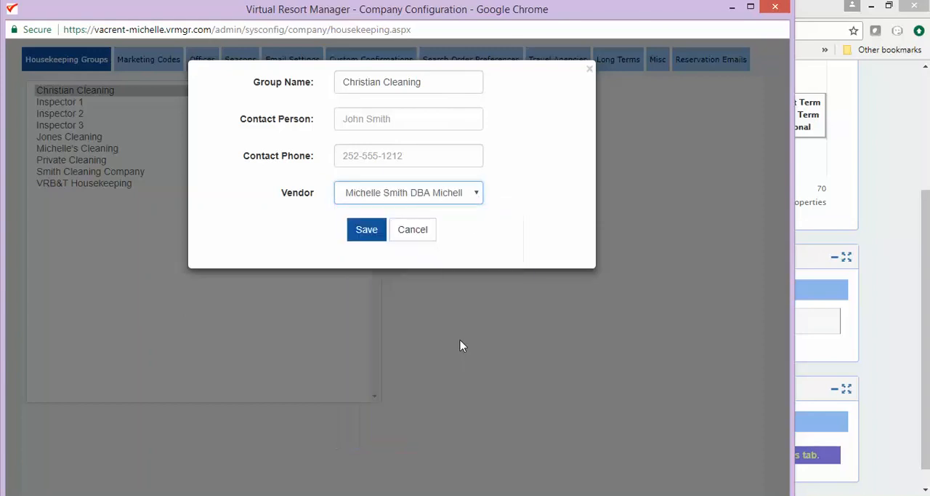
click(366, 232)
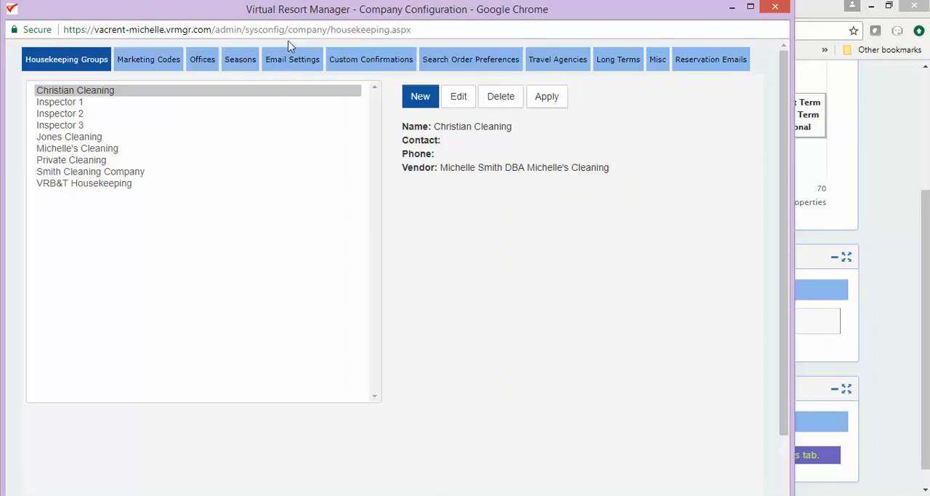
Apply Christian Cleaning to Vacation Realty, Inc. properties 107 Muncus, 109 Pittsburgh Sunset Upper and 114 Shipwatch Townhome 220, and close the company configuration.
click(99, 92)
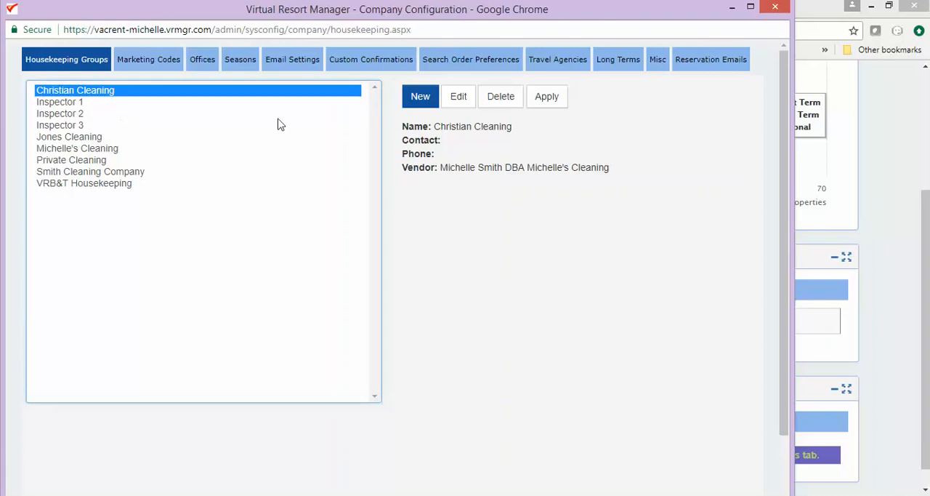
click(556, 96)
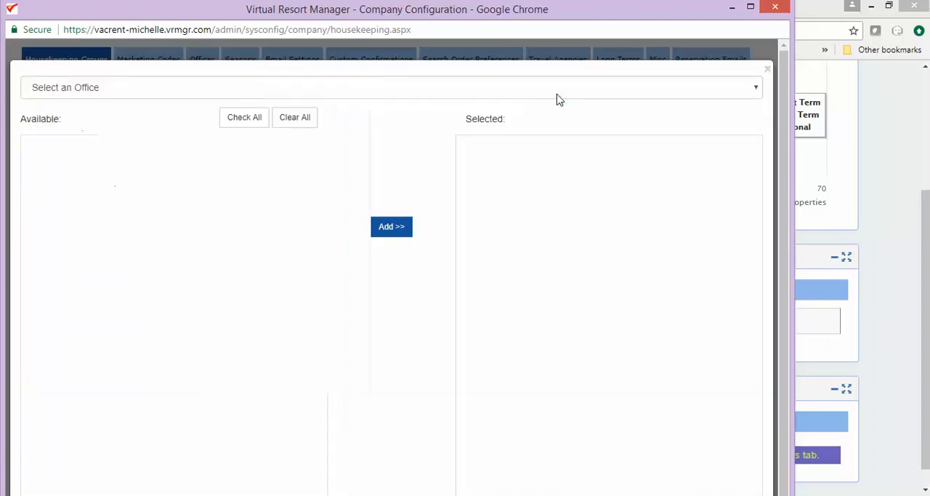
click(303, 88)
click(283, 159)
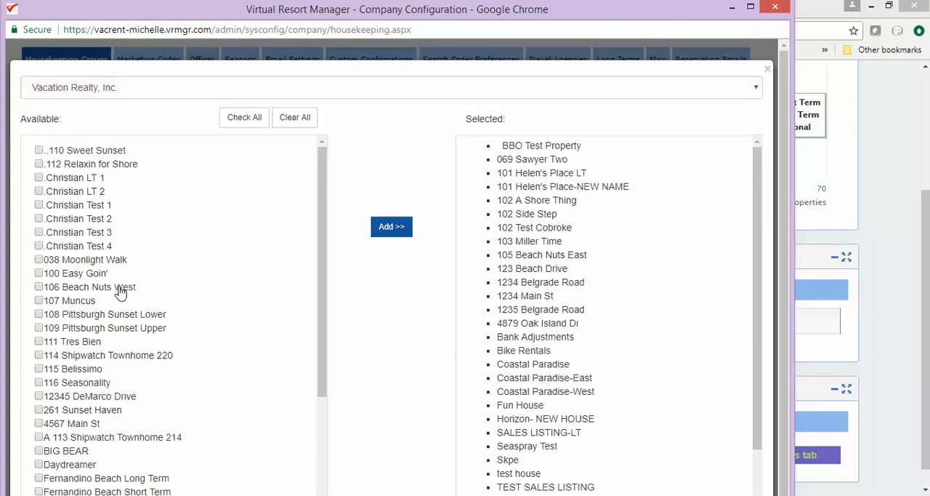
click(39, 301)
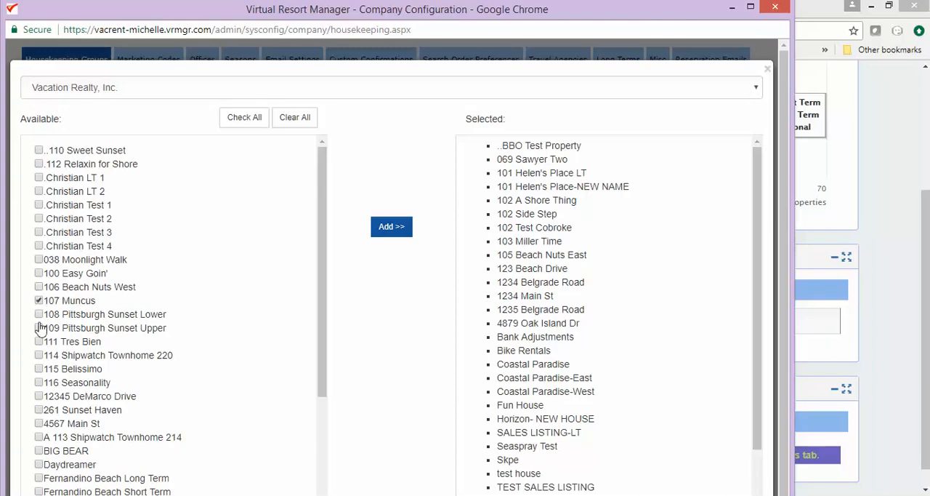
click(39, 328)
click(39, 354)
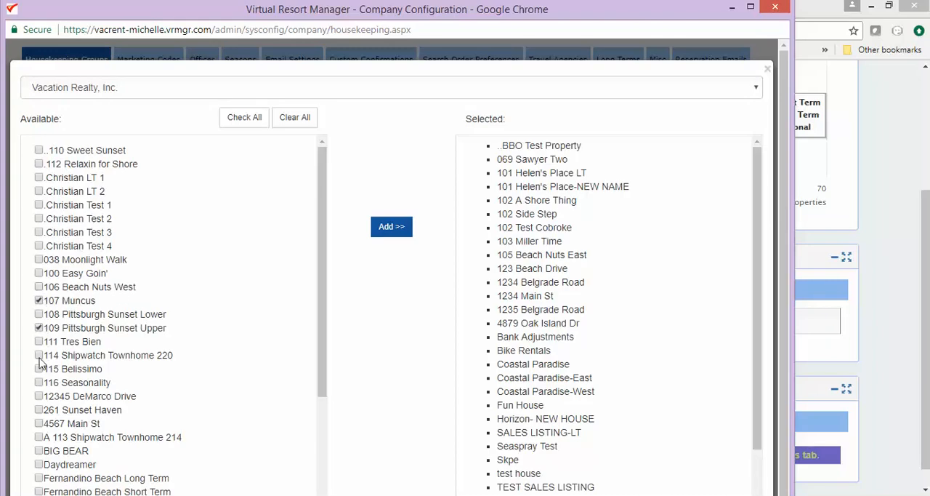
click(386, 227)
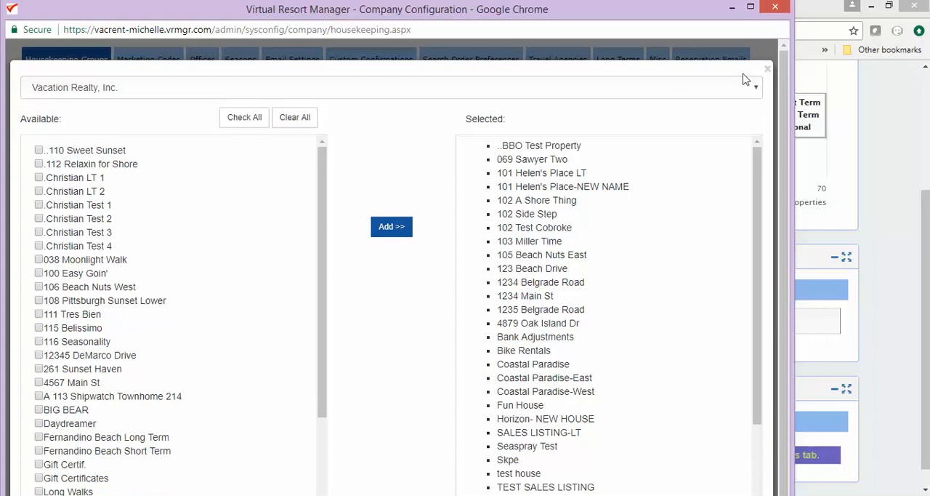
click(767, 70)
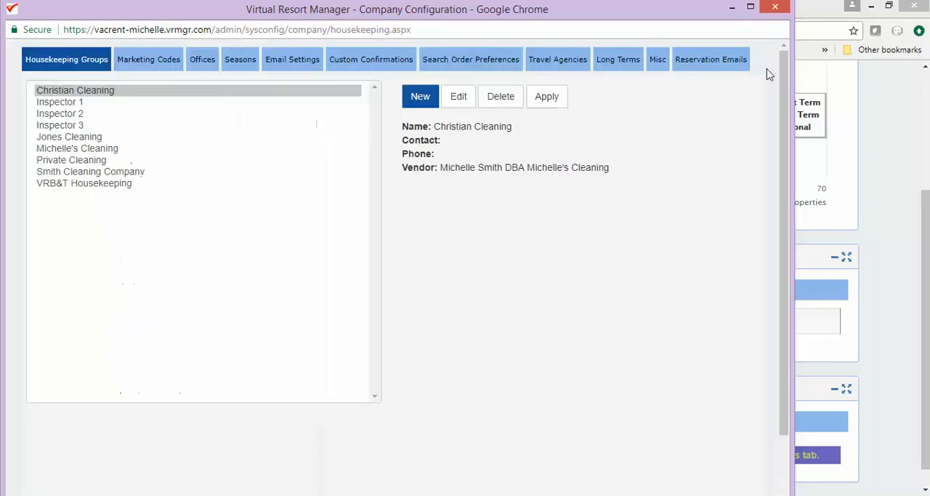
click(775, 8)
Check the housekeeping group assigned to the Vacation Realty, Inc. property 102 Side Step in its miscellaneous settings.
click(130, 77)
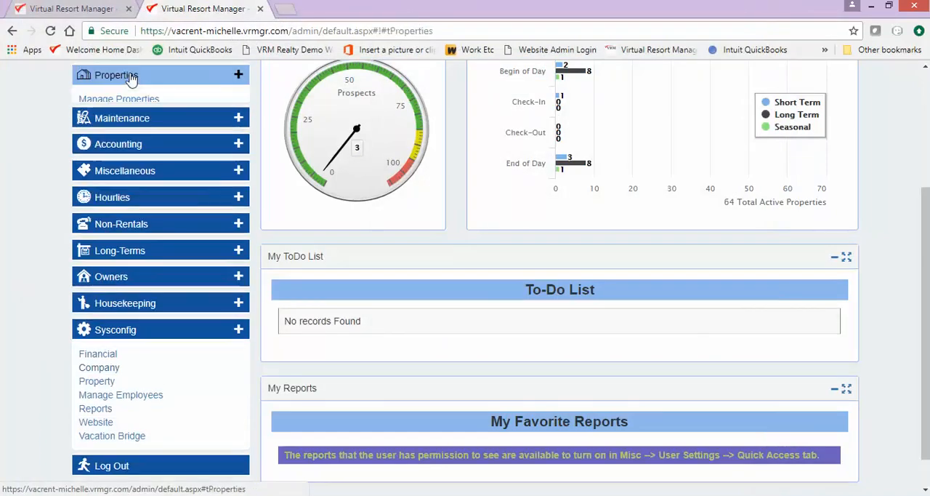
click(129, 99)
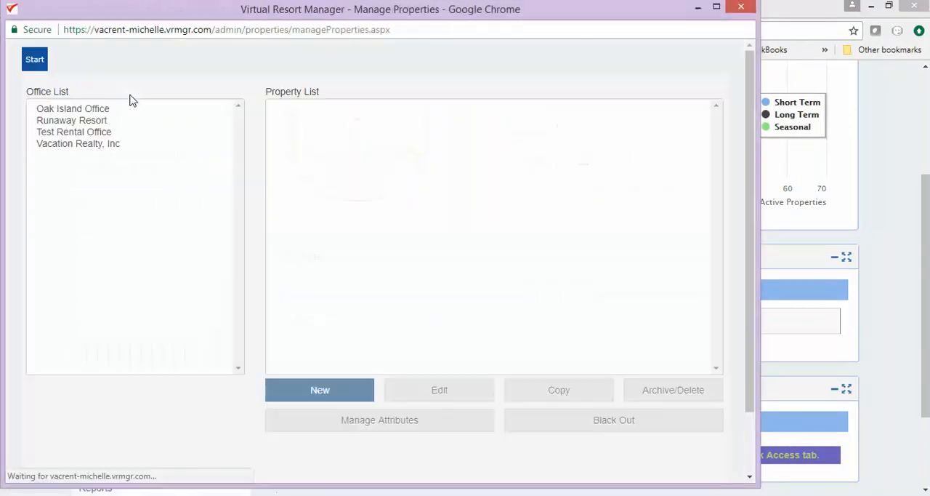
click(111, 145)
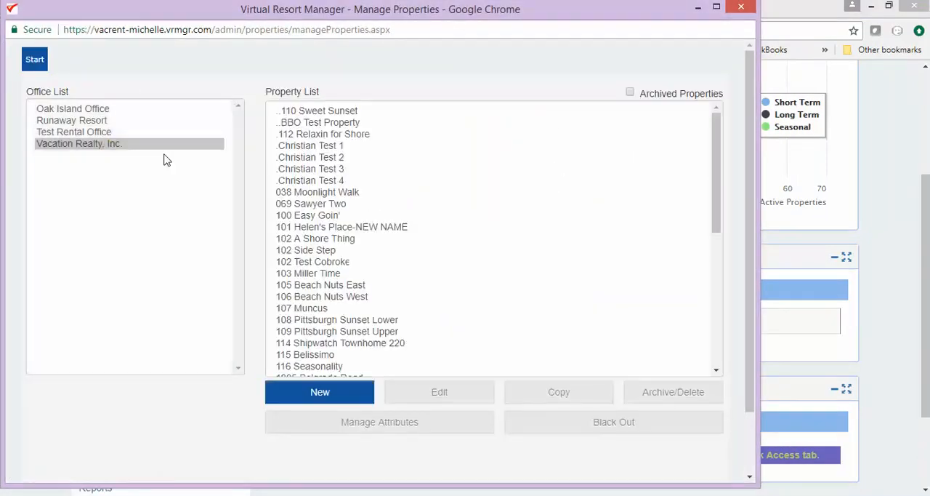
click(298, 251)
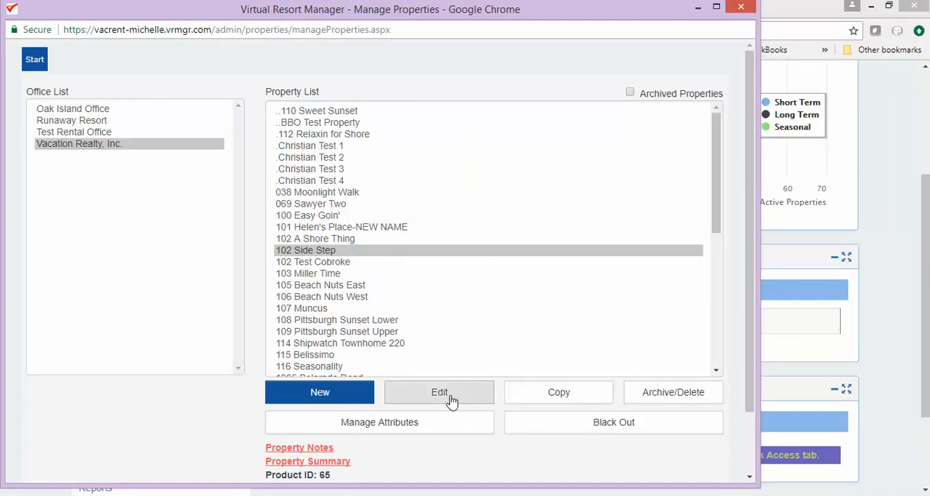
click(450, 400)
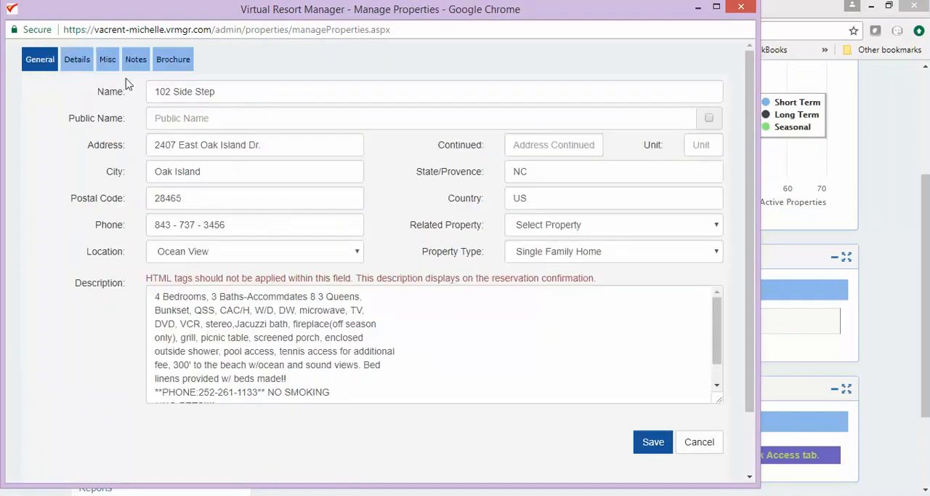
click(108, 61)
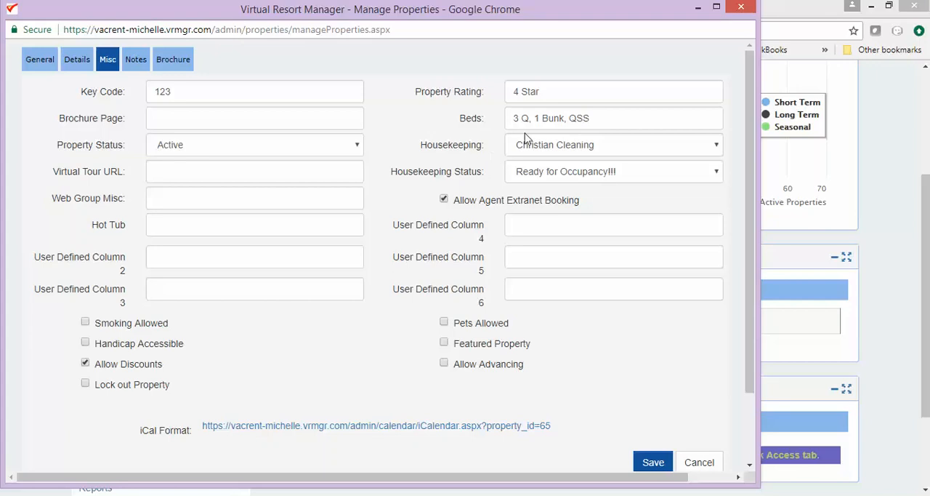
click(698, 9)
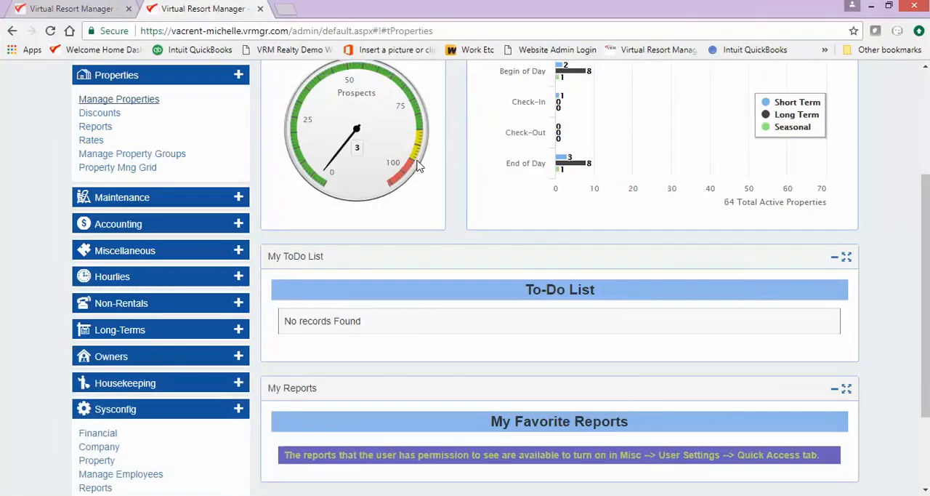
Look up the short-term reservation by its reservation ID and open it.
scroll(416, 164, up, 5)
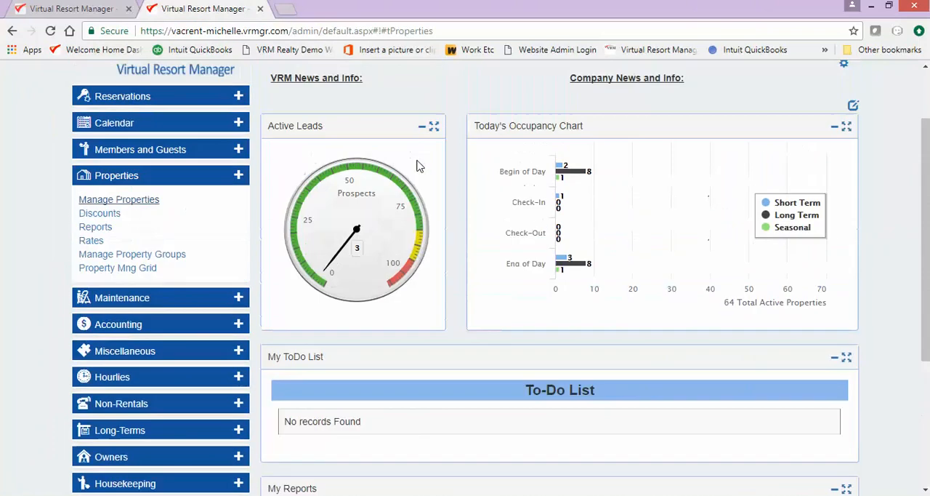
click(378, 122)
click(732, 207)
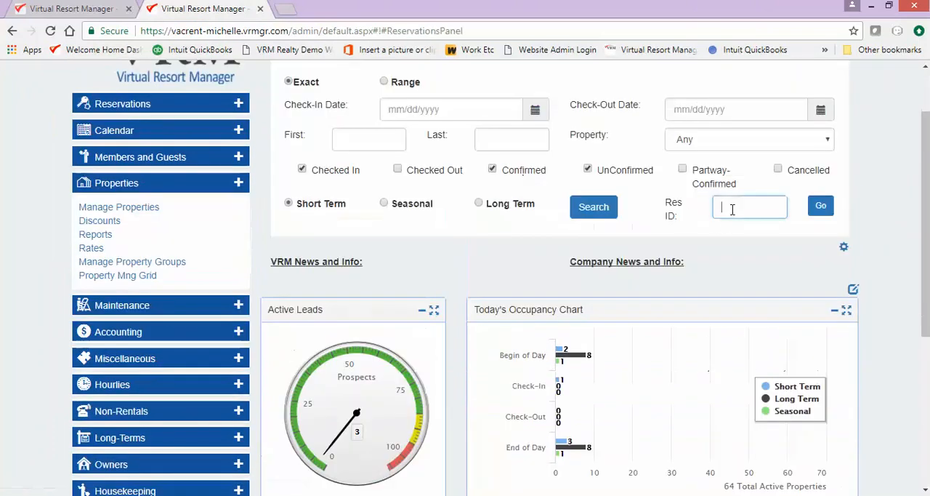
text(1192)
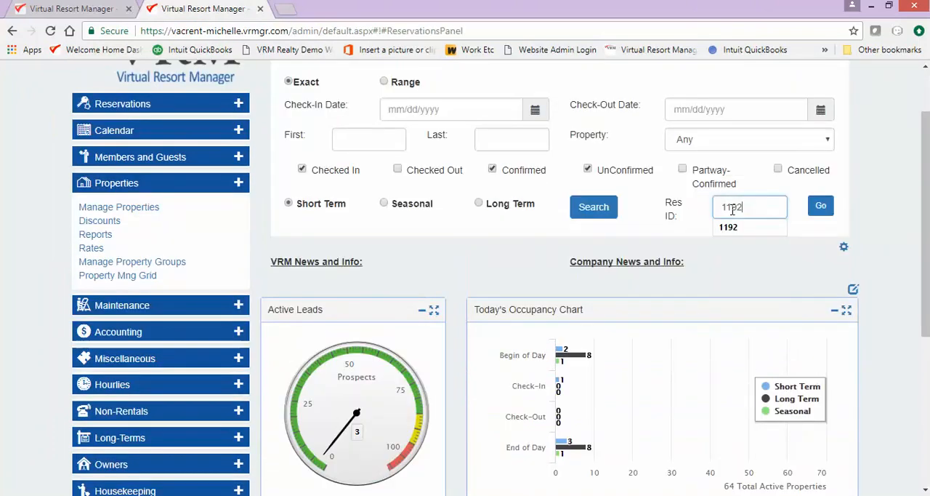
click(820, 207)
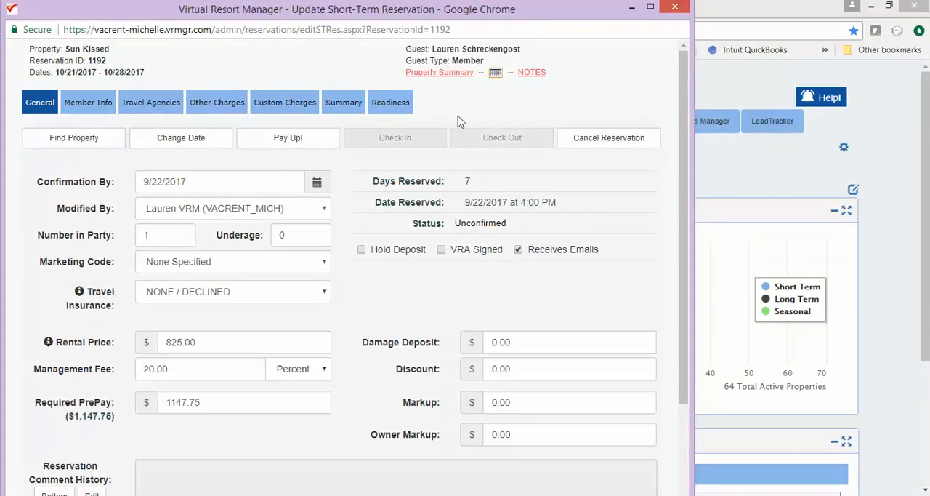
Assign the reservation's Departure Clean readiness task to the Jones Cleaning housekeeping group and close the reservation.
click(390, 103)
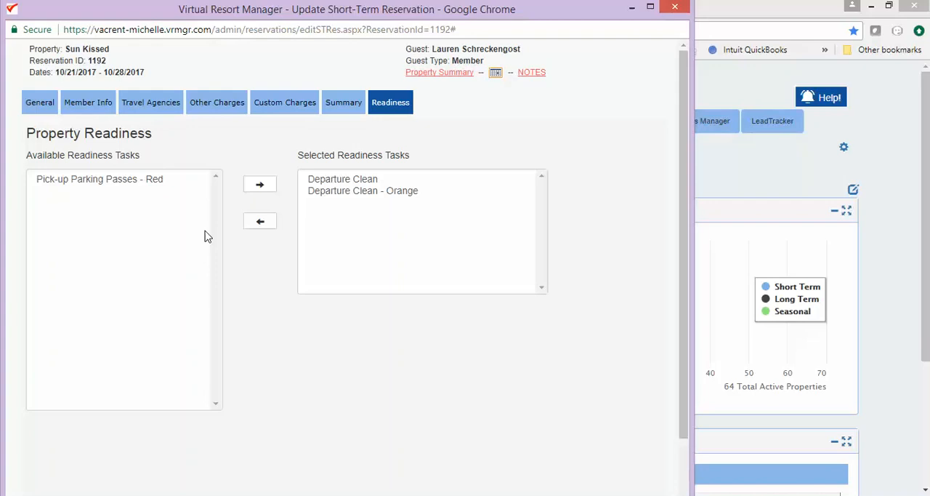
click(357, 181)
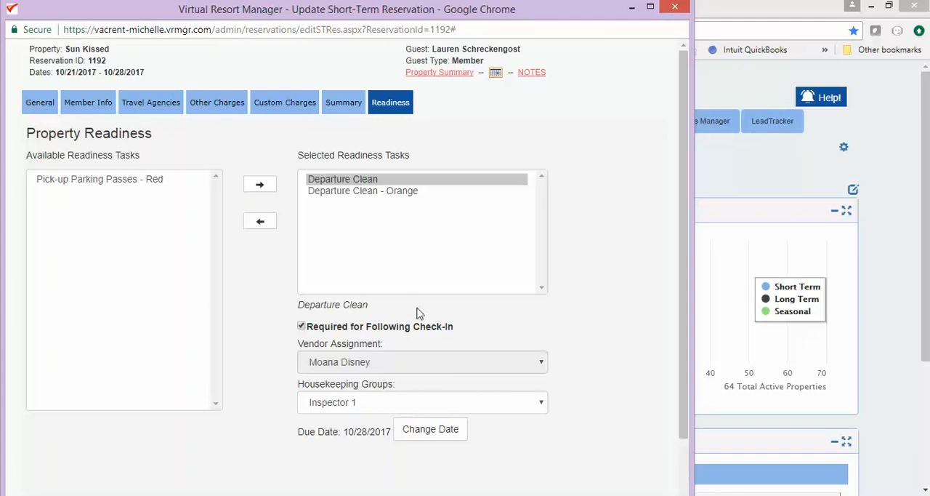
click(541, 405)
click(518, 336)
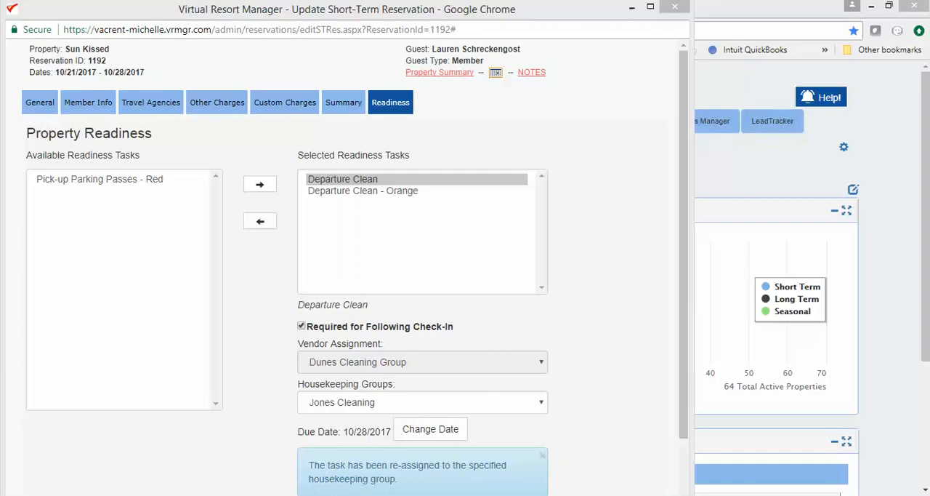
mouse_move(562, 494)
click(676, 5)
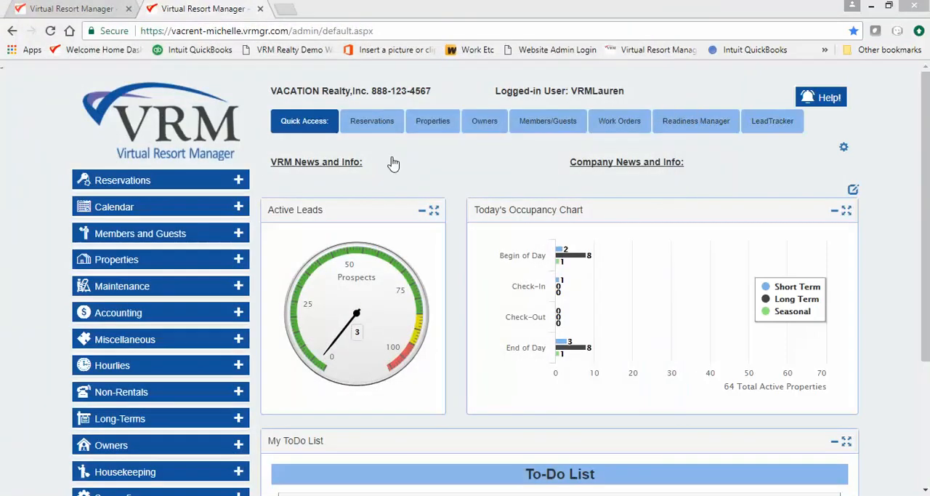
Open the housekeeping Readiness Manager.
scroll(4, 389, down, 1)
scroll(4, 389, down, 1)
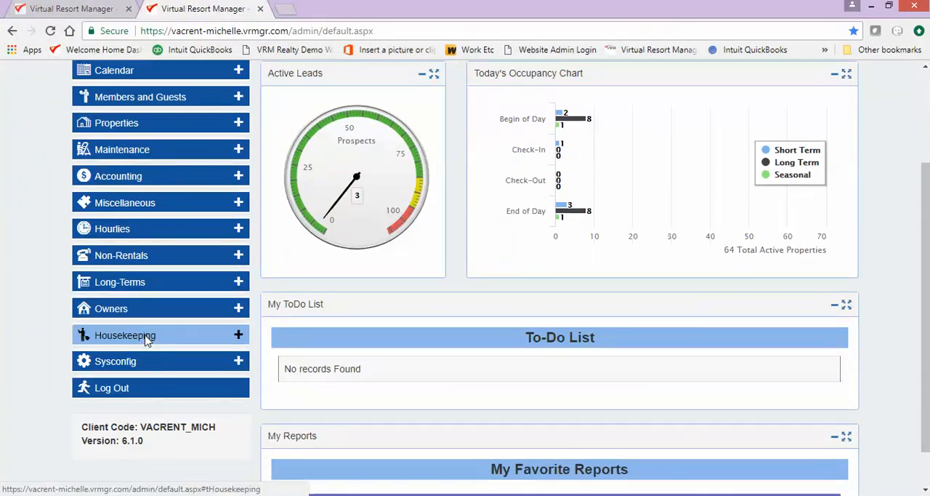
click(146, 337)
scroll(145, 342, down, 1)
click(139, 377)
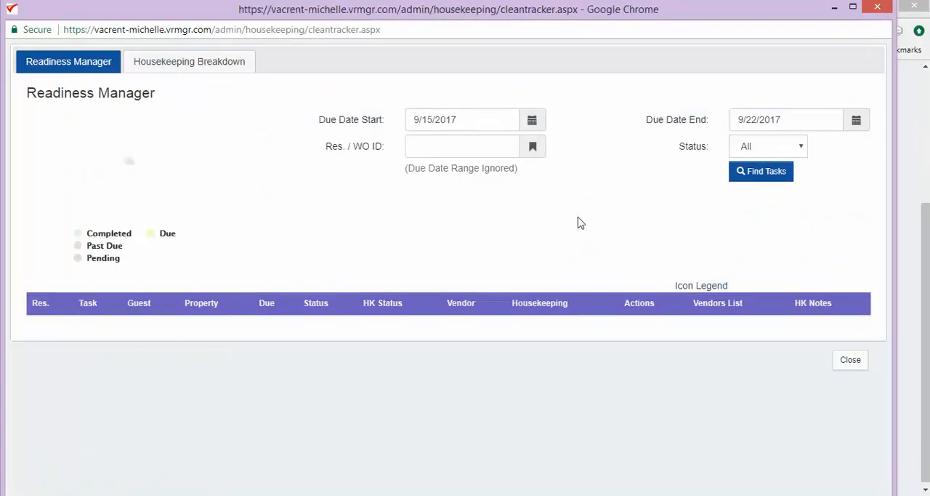
Re-assign the first Departure Clean task in the task list to the Michelle's Cleaning housekeeping group.
scroll(836, 251, down, 2)
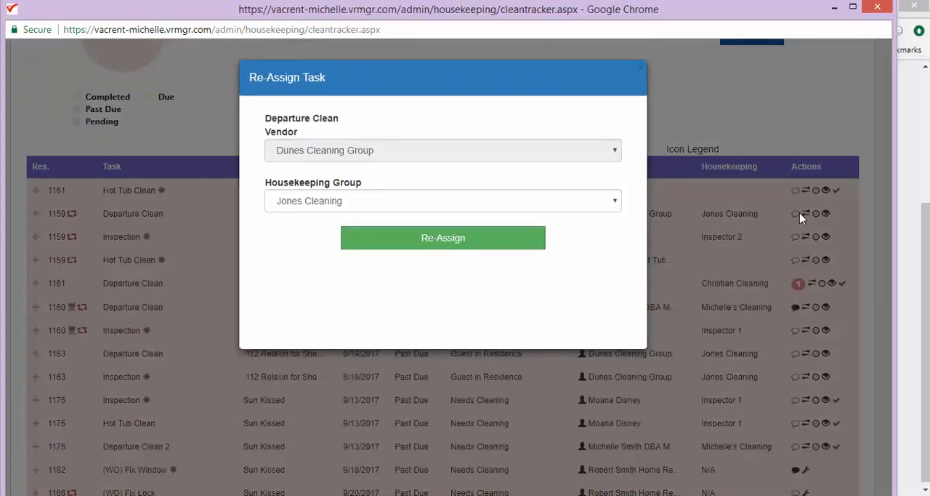
click(600, 206)
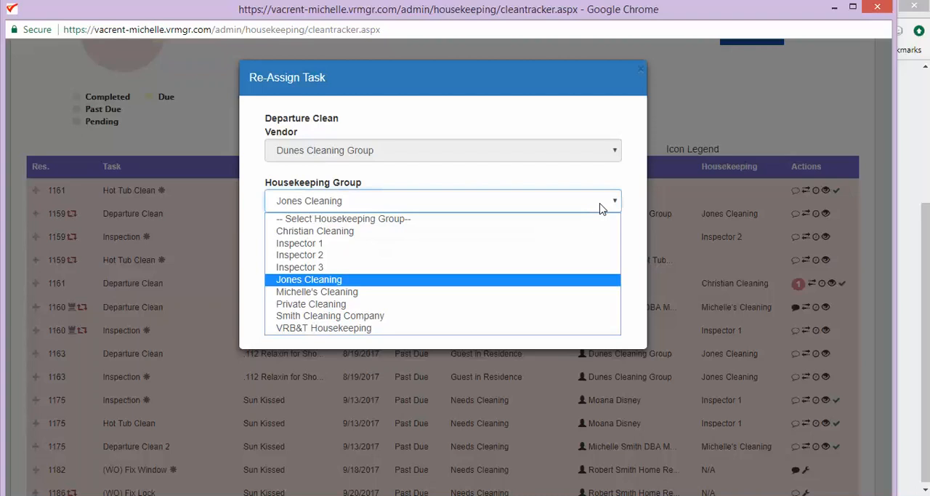
click(567, 294)
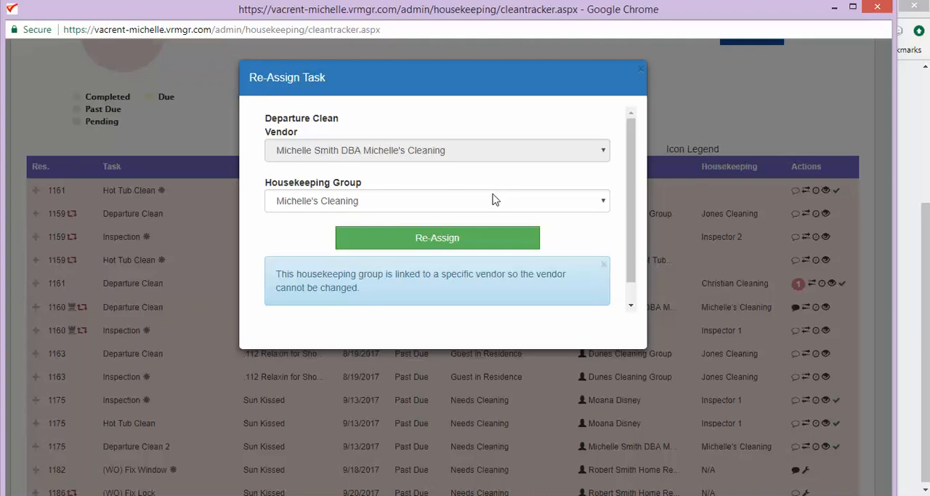
click(491, 244)
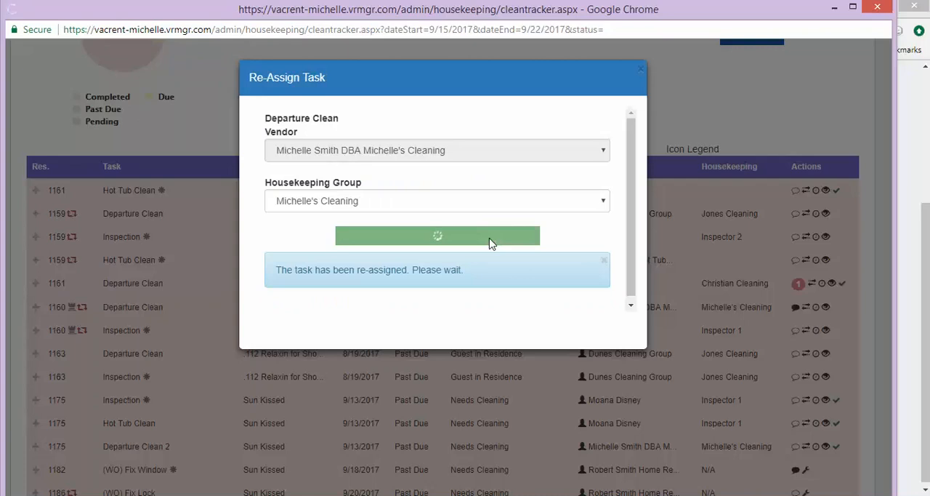